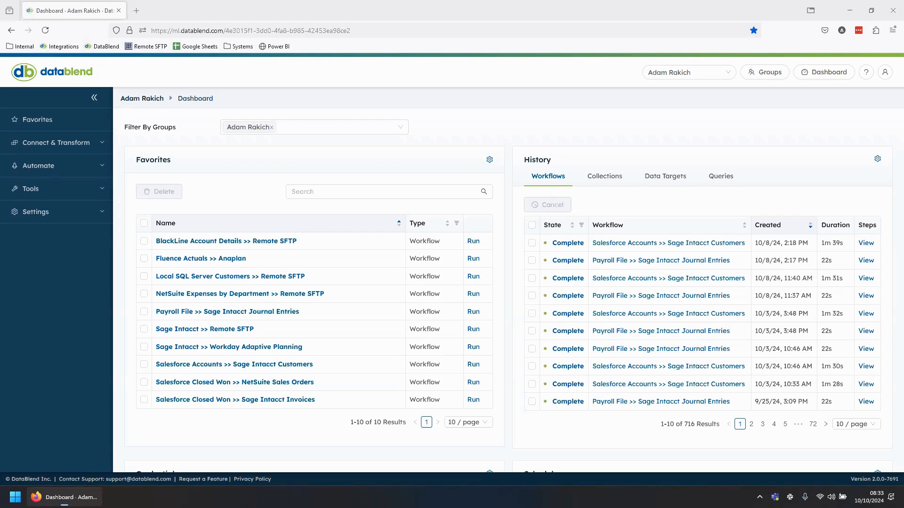
- Open the Procore credential under Connect & Transform and review its connection and test status
{"action": "scroll", "coordinate": [461, 139], "scroll_direction": "down", "scroll_amount": 7}
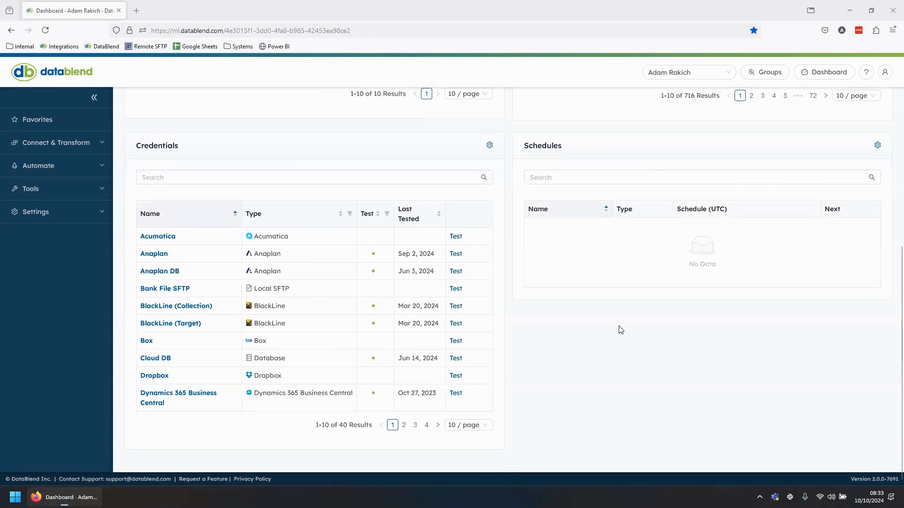
{"action": "scroll", "coordinate": [590, 316], "scroll_direction": "up", "scroll_amount": 7}
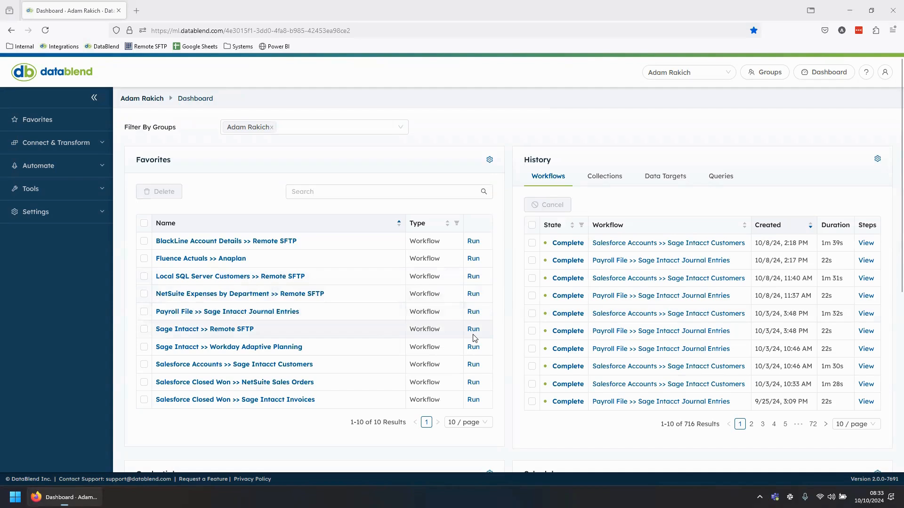
{"action": "left_click", "coordinate": [70, 146]}
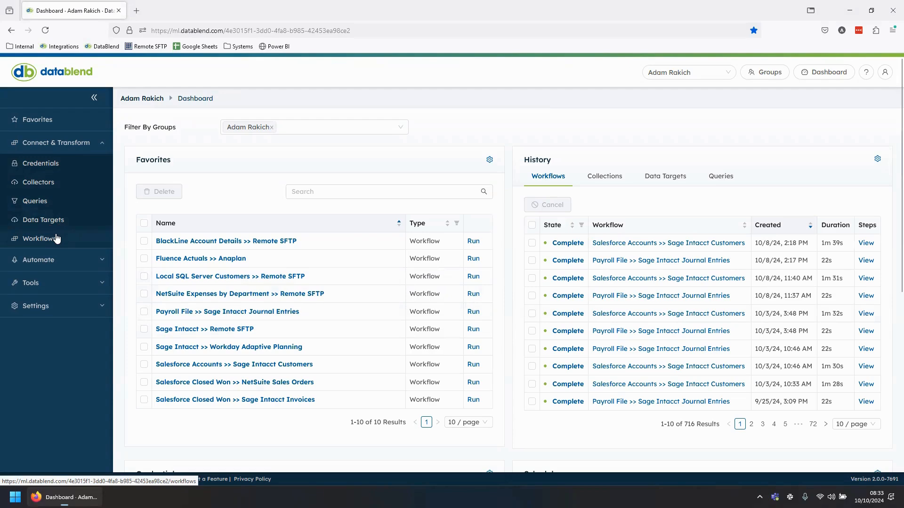
{"action": "left_click", "coordinate": [40, 163]}
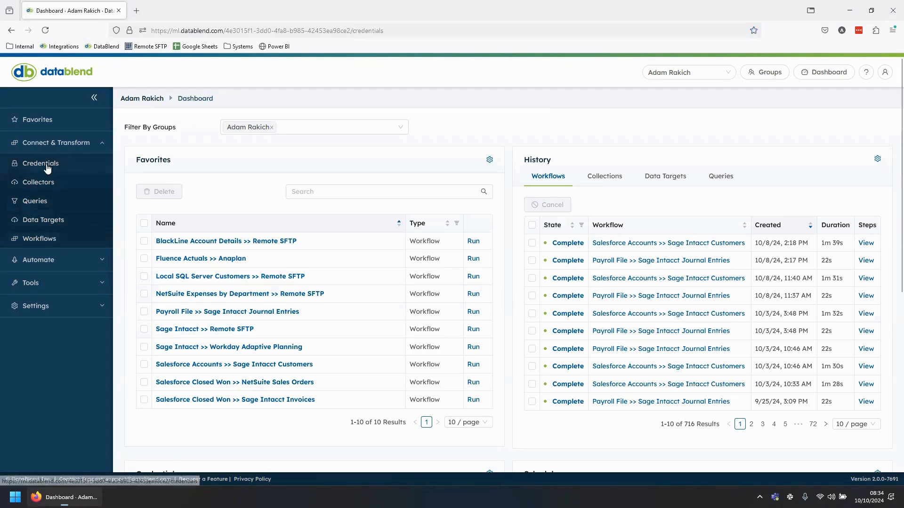
{"action": "scroll", "coordinate": [165, 344], "scroll_direction": "down", "scroll_amount": 7}
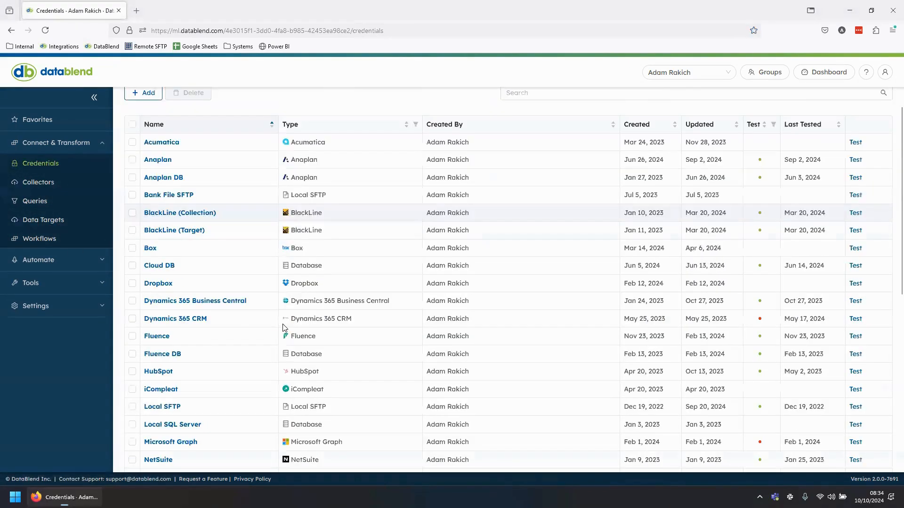
{"action": "left_click", "coordinate": [157, 337]}
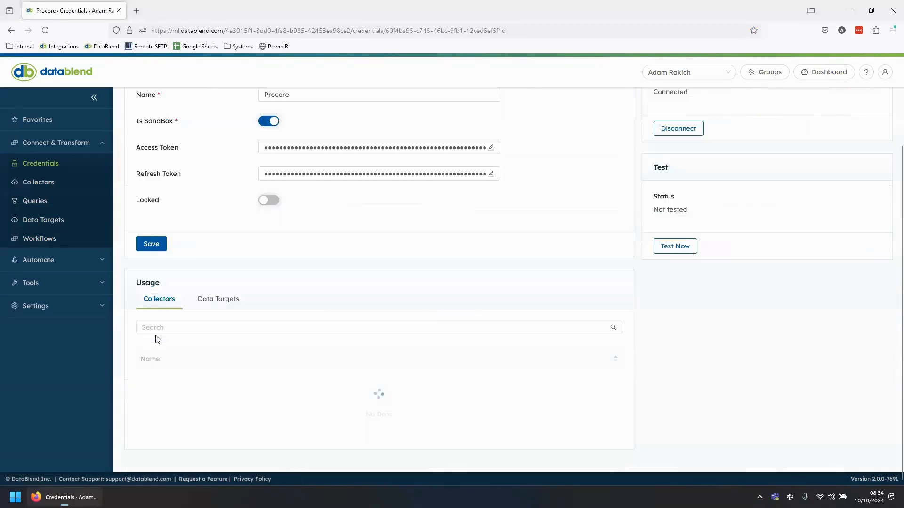
{"action": "scroll", "coordinate": [299, 309], "scroll_direction": "up", "scroll_amount": 3}
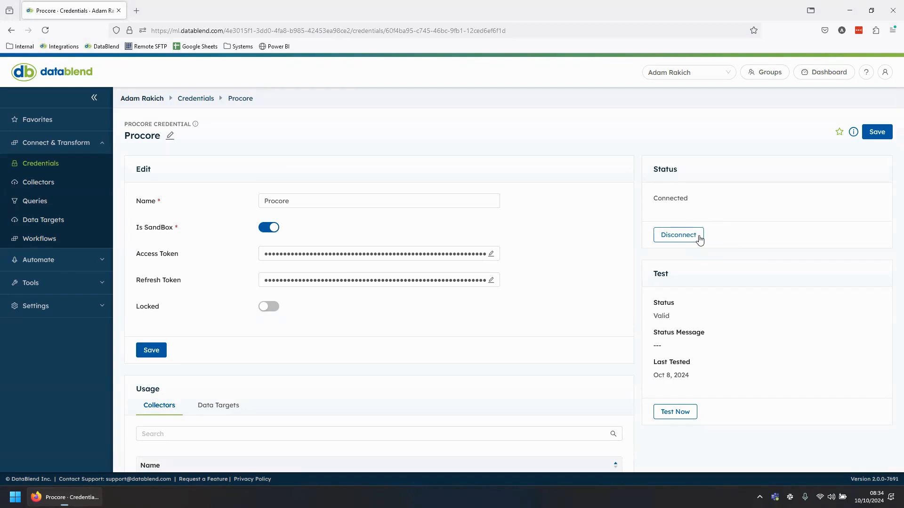
- Start a new collector of type Procore
{"action": "left_click", "coordinate": [30, 181]}
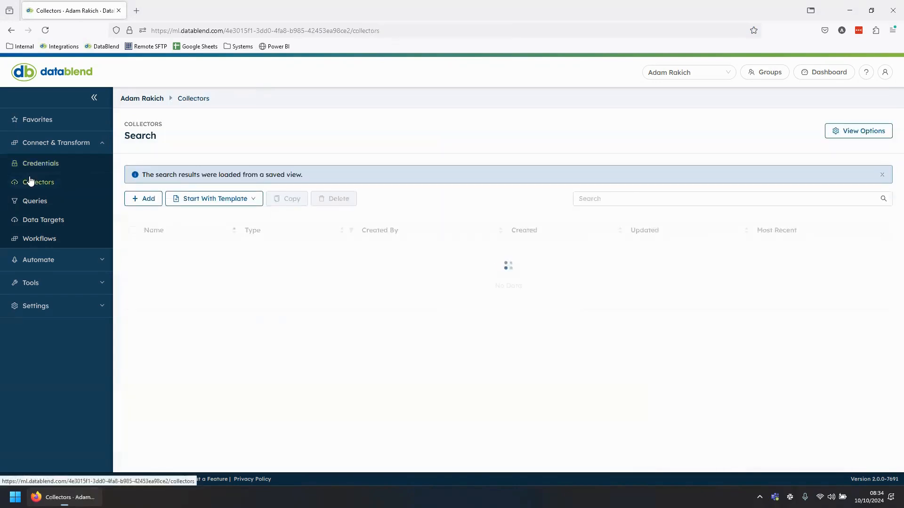
{"action": "left_click", "coordinate": [141, 199]}
{"action": "left_click", "coordinate": [347, 160]}
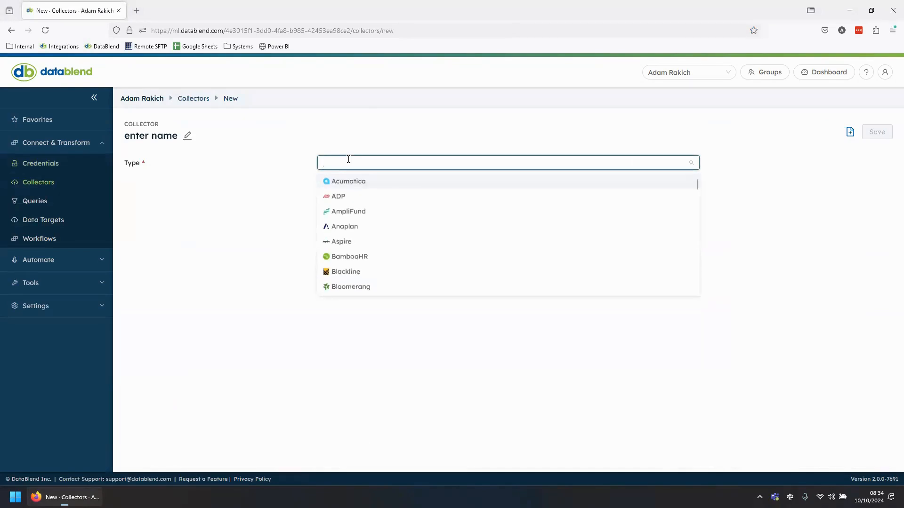
{"action": "type", "text": "pro"}
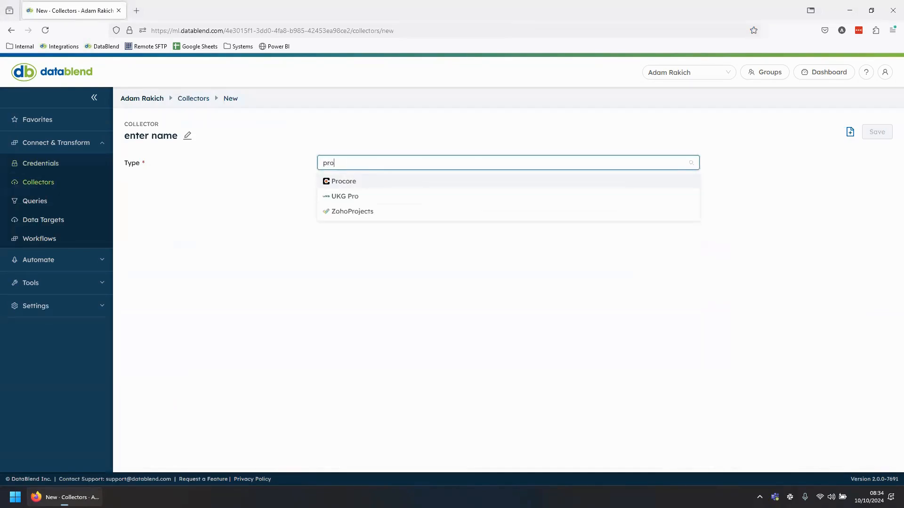
{"action": "left_click", "coordinate": [369, 184]}
- Assign the Procore credential to the collector and set its object type to Budget View Summary Rows
{"action": "left_click", "coordinate": [329, 296]}
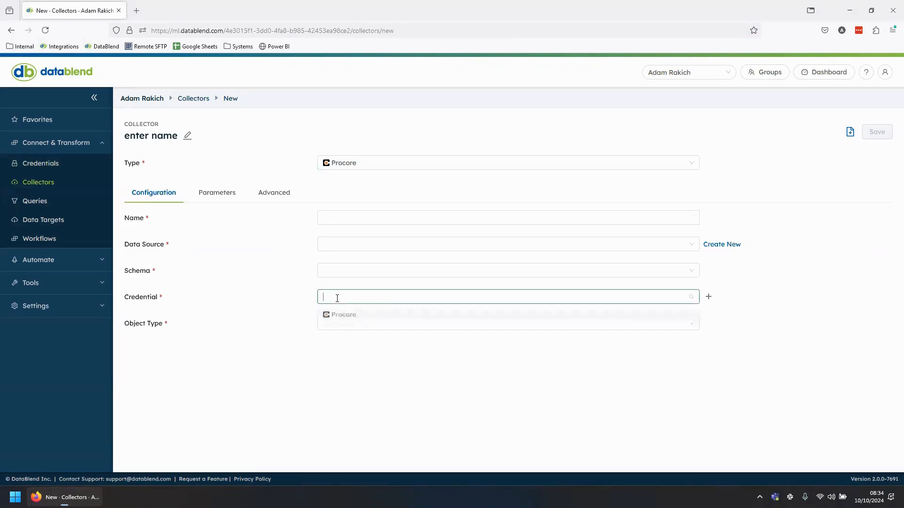
{"action": "left_click", "coordinate": [344, 316]}
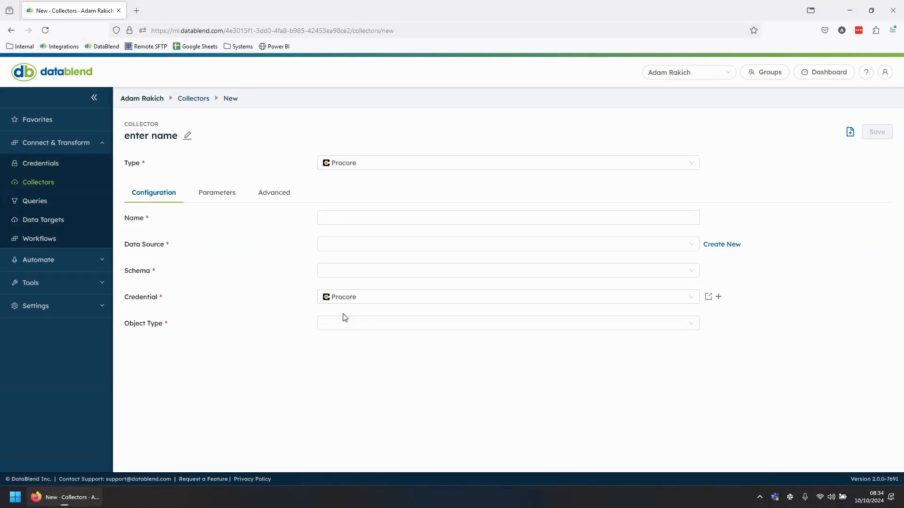
{"action": "left_click", "coordinate": [365, 325]}
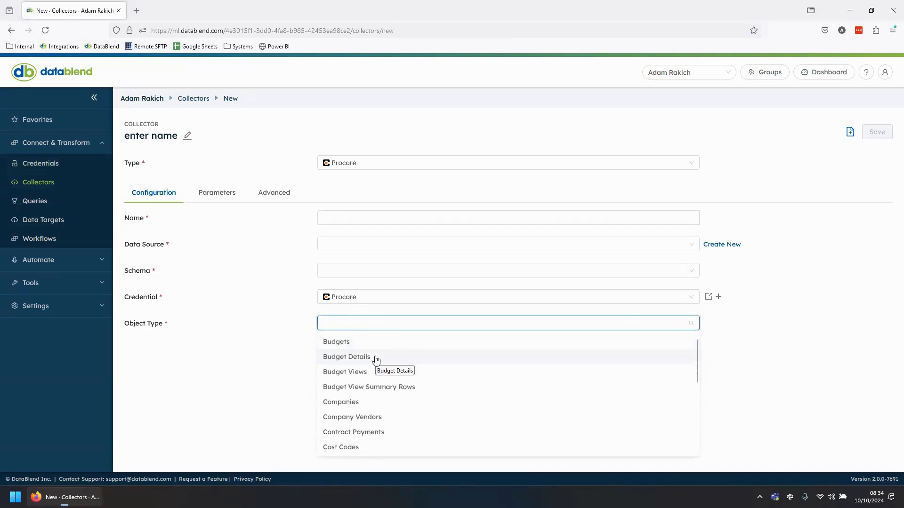
{"action": "scroll", "coordinate": [376, 360], "scroll_direction": "down", "scroll_amount": 2}
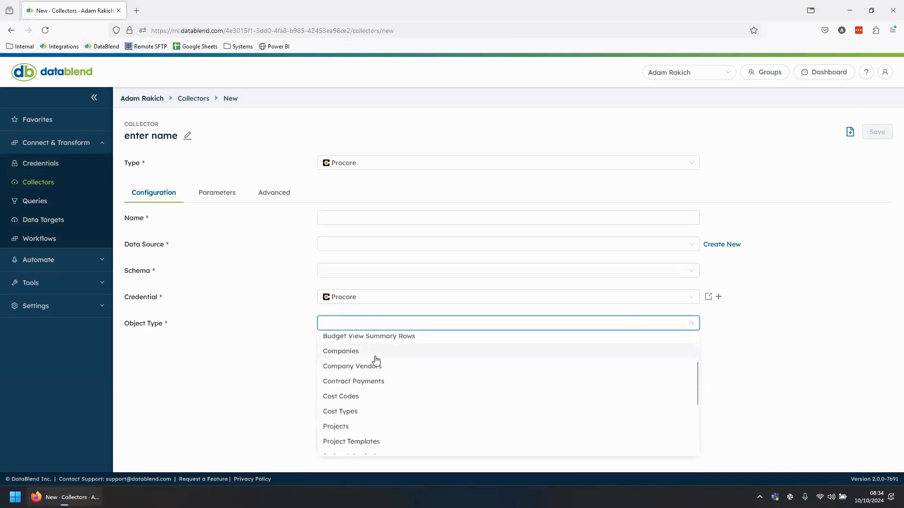
{"action": "scroll", "coordinate": [376, 360], "scroll_direction": "up", "scroll_amount": 2}
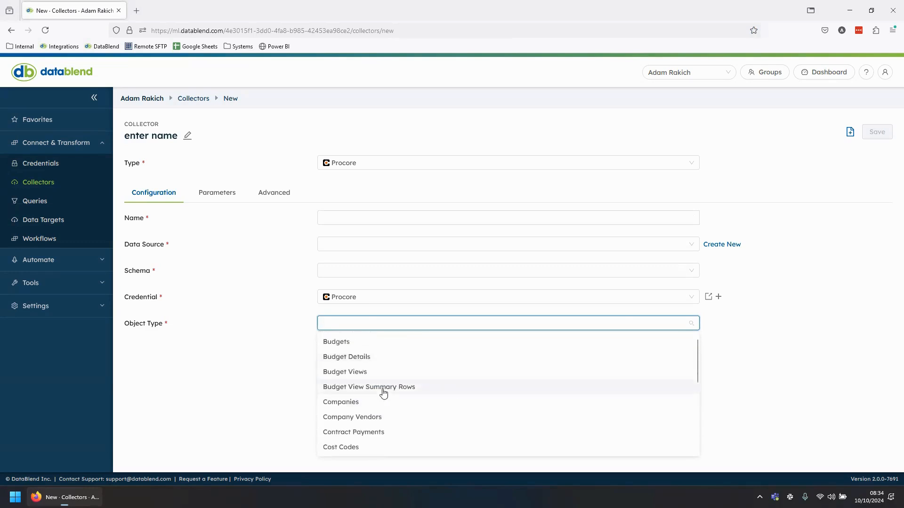
{"action": "left_click", "coordinate": [384, 391]}
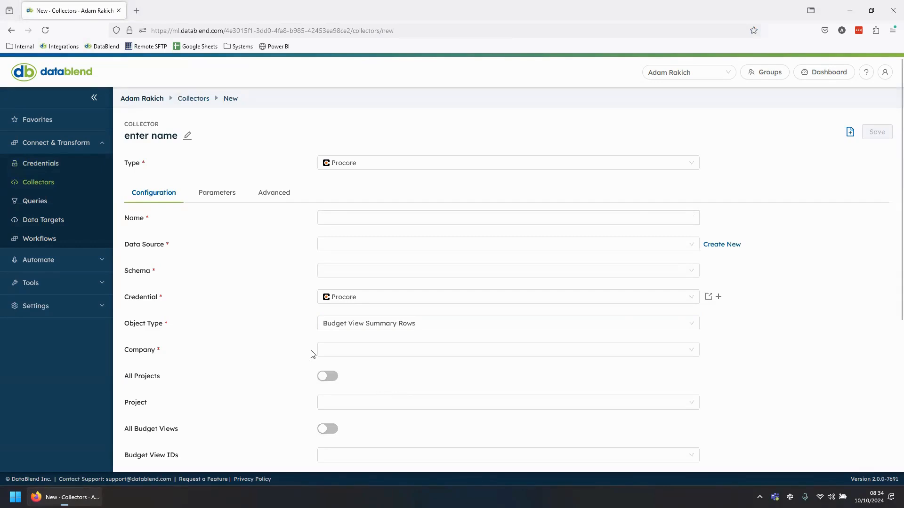
- Set the collector's company to Datablend, enable All Projects and All Budget Views, and leave the optional filters empty
{"action": "scroll", "coordinate": [278, 334], "scroll_direction": "down", "scroll_amount": 1}
{"action": "left_click", "coordinate": [351, 301]}
{"action": "left_click", "coordinate": [357, 322]}
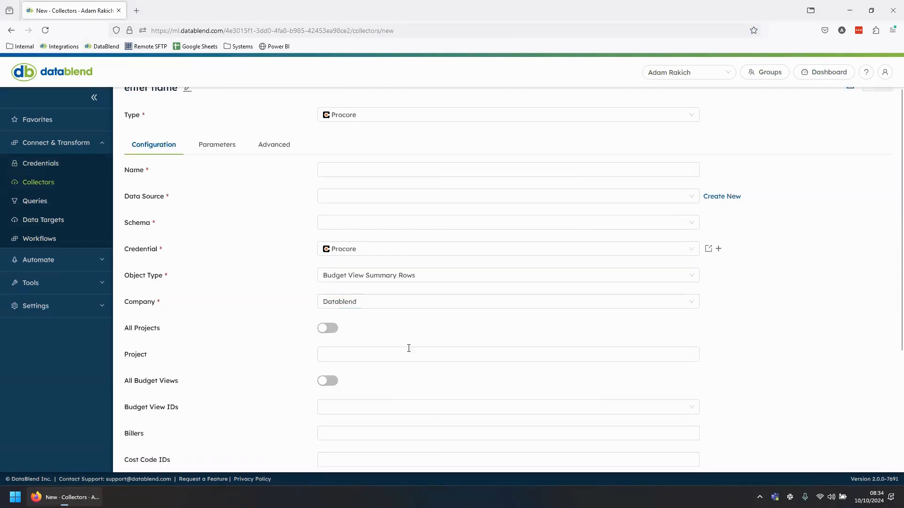
{"action": "left_click", "coordinate": [329, 328]}
{"action": "left_click", "coordinate": [328, 359]}
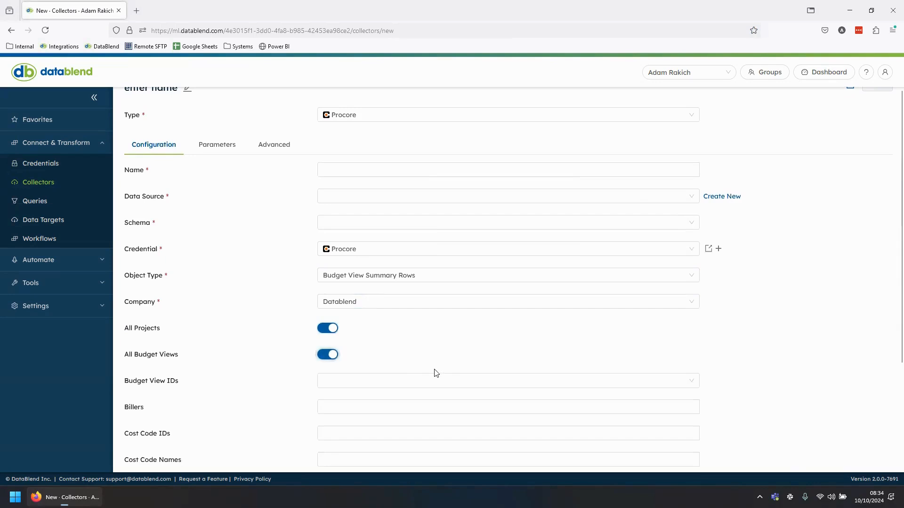
{"action": "scroll", "coordinate": [390, 362], "scroll_direction": "down", "scroll_amount": 1}
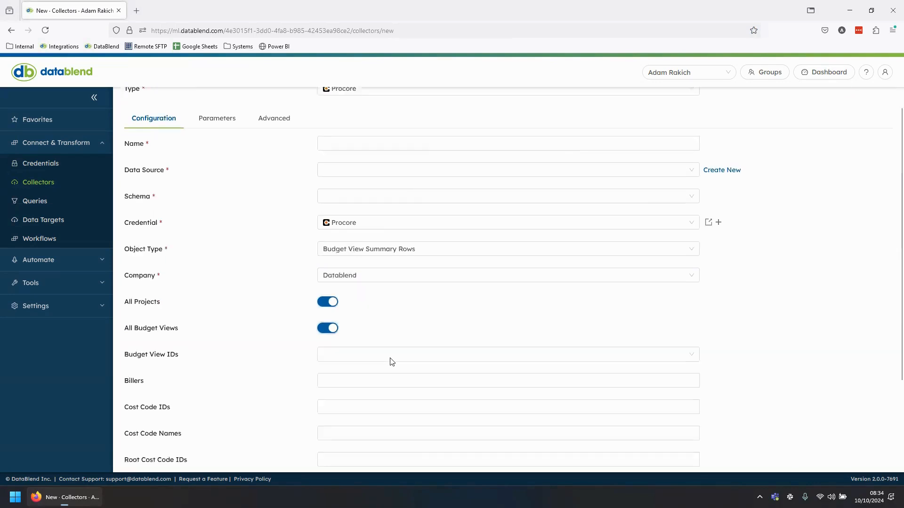
{"action": "left_click", "coordinate": [385, 354]}
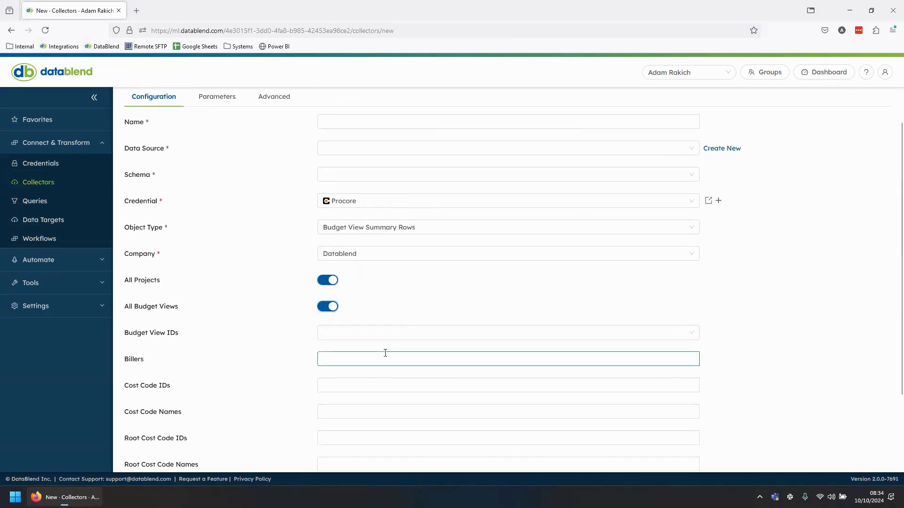
{"action": "scroll", "coordinate": [385, 353], "scroll_direction": "down", "scroll_amount": 1}
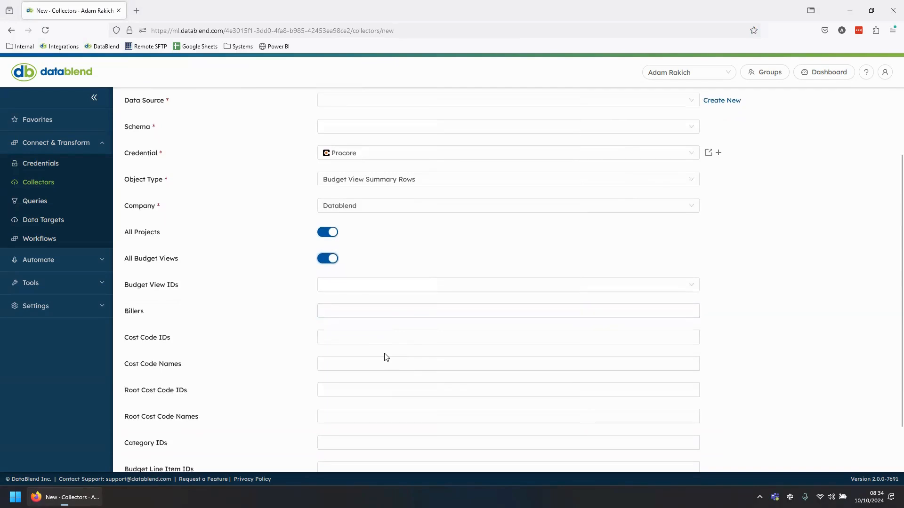
{"action": "scroll", "coordinate": [385, 357], "scroll_direction": "up", "scroll_amount": 3}
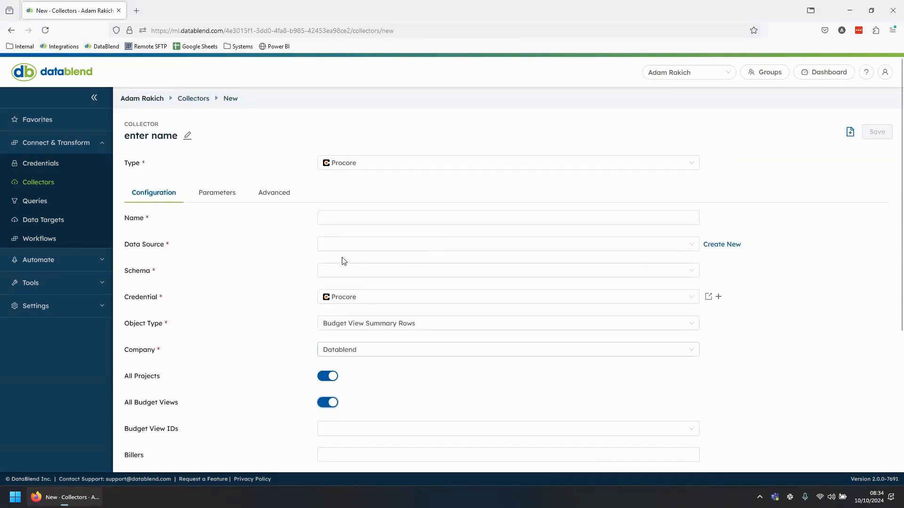
- Name the collector "Procore Budget View"
{"action": "left_click", "coordinate": [330, 221]}
{"action": "type", "text": "P"}
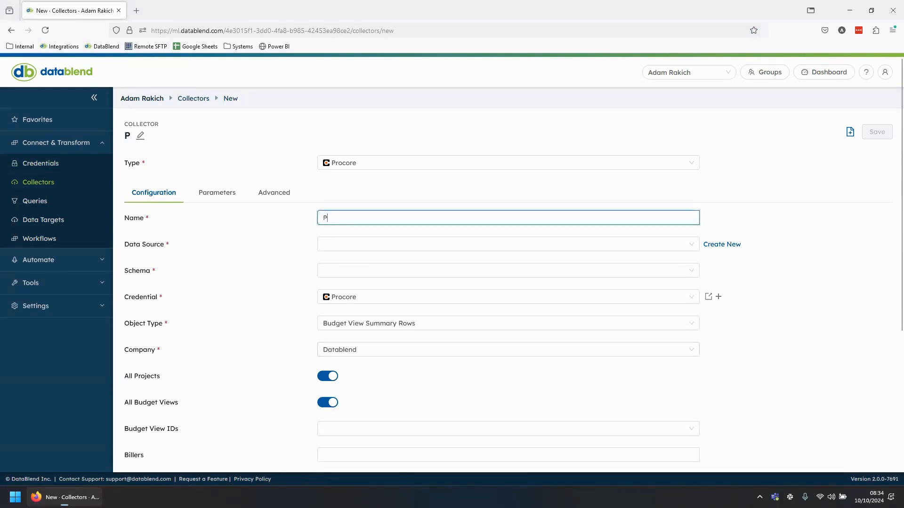
{"action": "type", "text": "rocore Bu"}
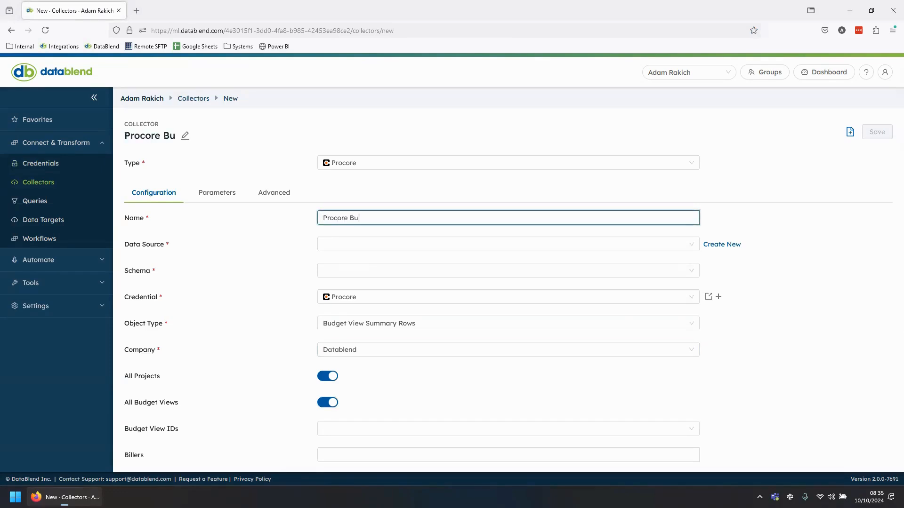
{"action": "type", "text": "dget View"}
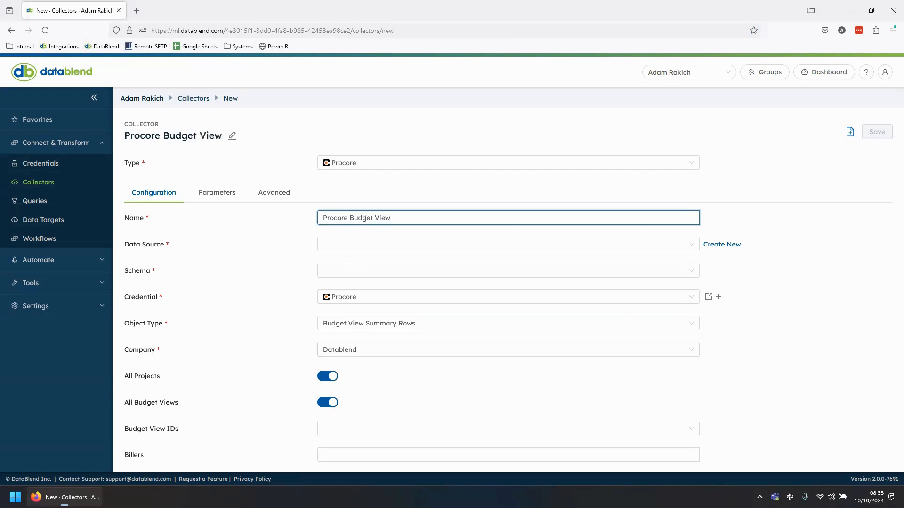
- Set the data source to Procore and the schema to Procore Budget, and save the collector
{"action": "left_click", "coordinate": [335, 243]}
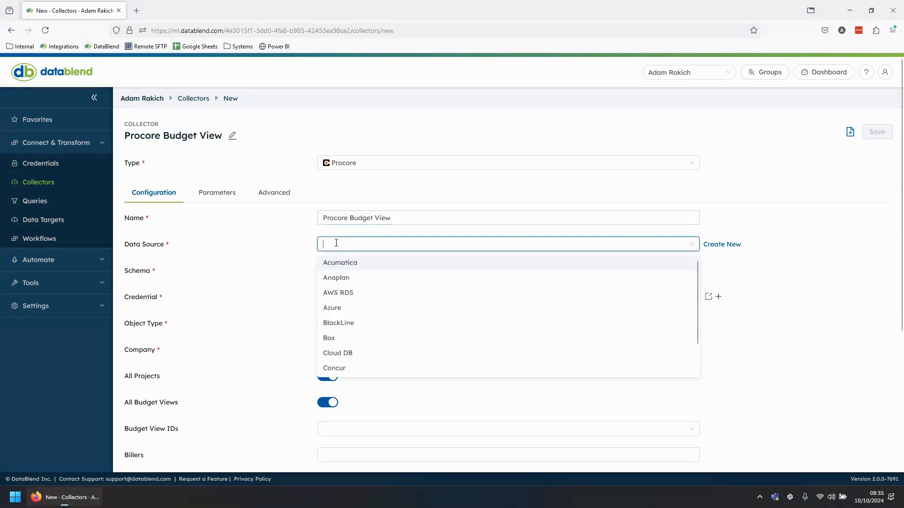
{"action": "type", "text": "proc"}
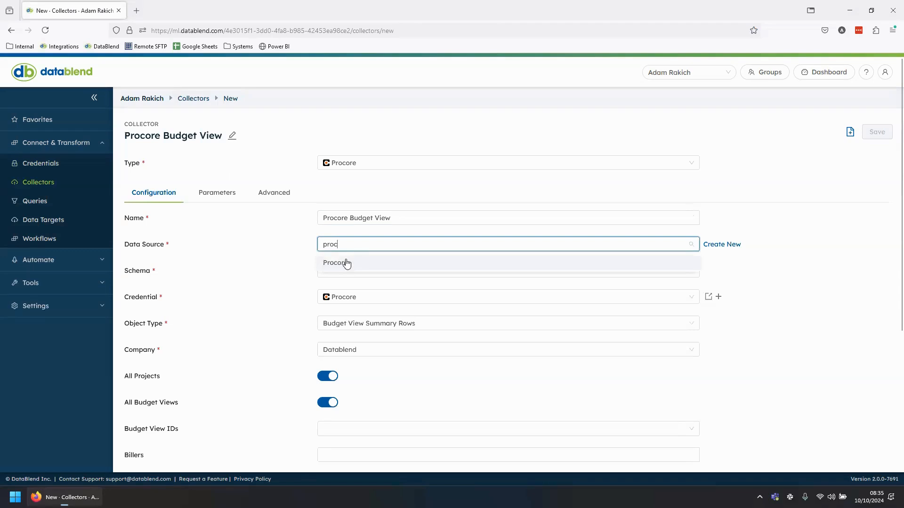
{"action": "left_click", "coordinate": [346, 264]}
{"action": "left_click", "coordinate": [343, 269]}
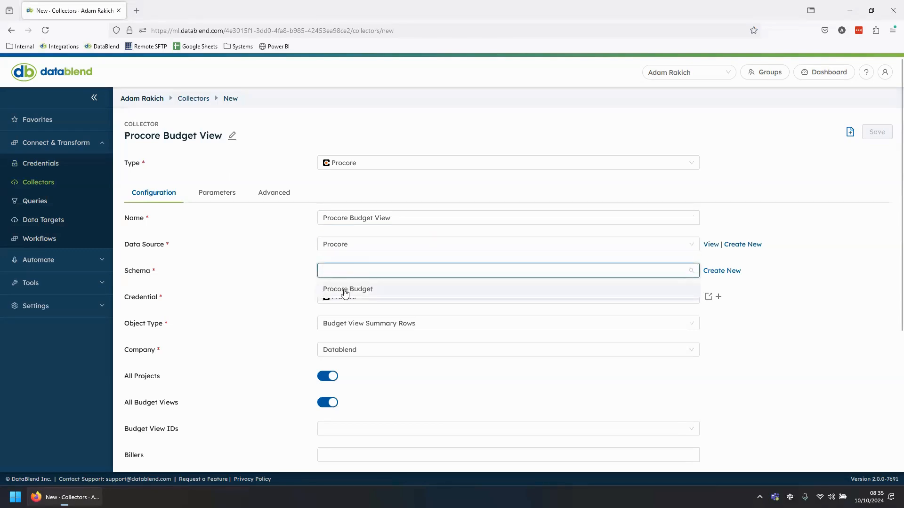
{"action": "left_click", "coordinate": [344, 289]}
{"action": "left_click", "coordinate": [877, 134]}
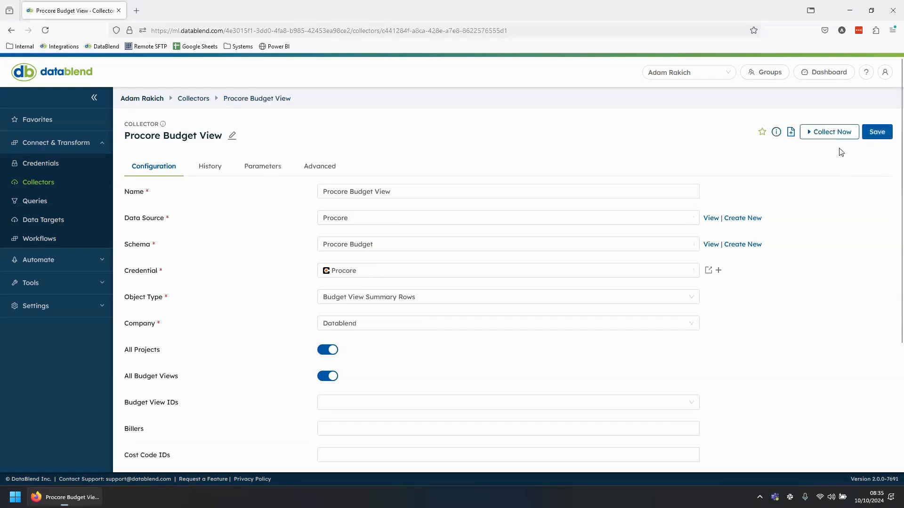
- Run the Procore Budget View collection and examine the columns of its collected data stream
{"action": "left_click", "coordinate": [832, 133]}
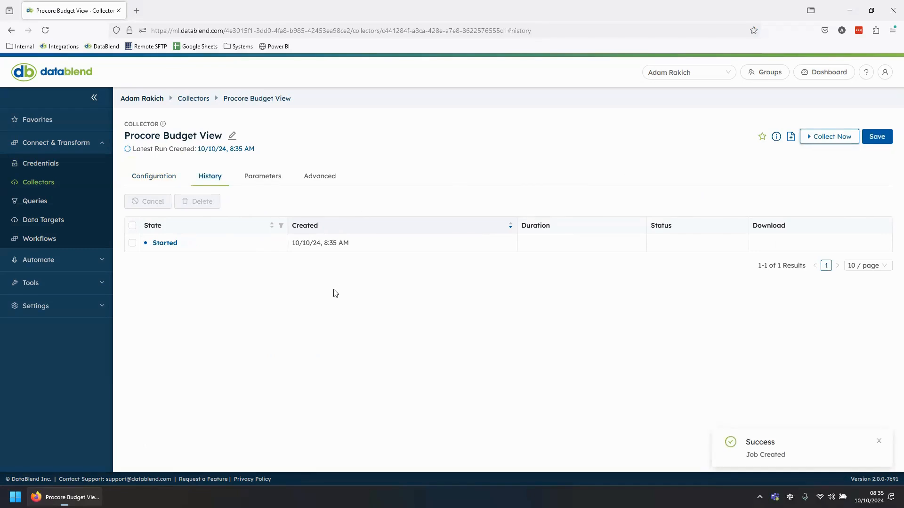
{"action": "left_click", "coordinate": [169, 244]}
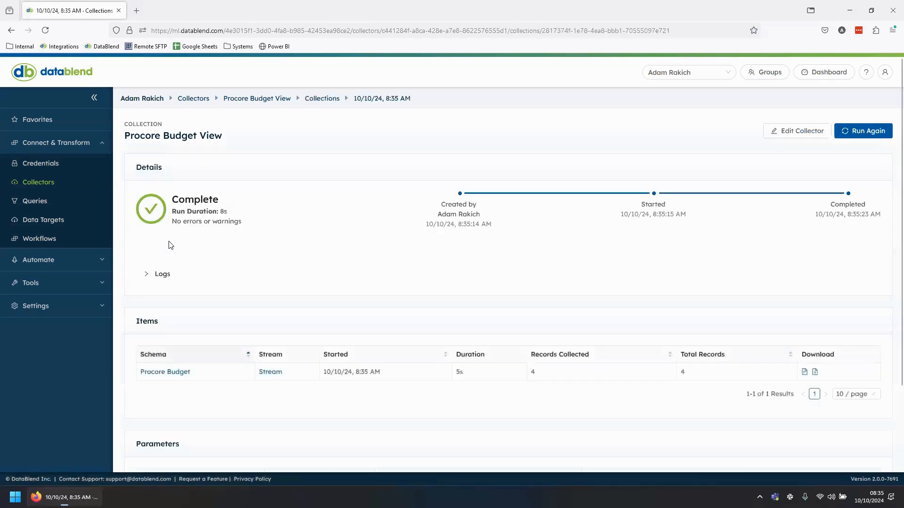
{"action": "left_click", "coordinate": [276, 376]}
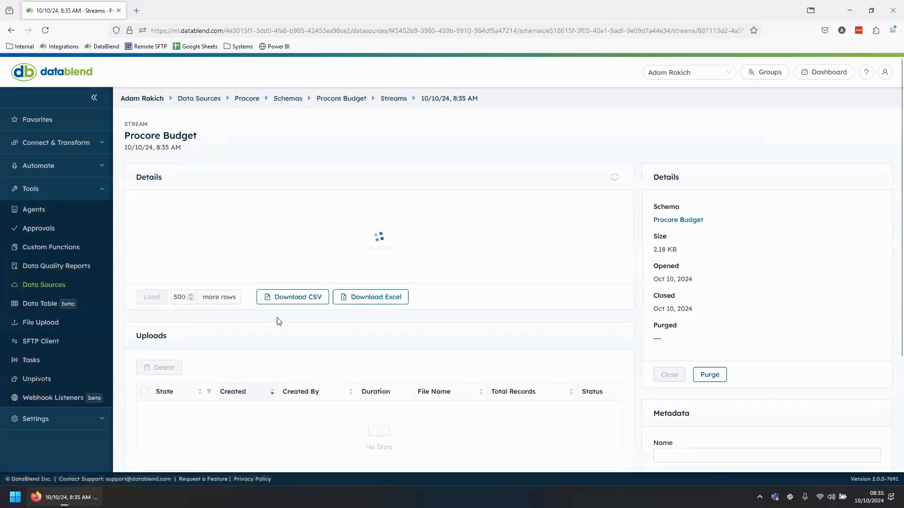
{"action": "left_click_drag", "start_coordinate": [239, 305], "coordinate": [493, 300]}
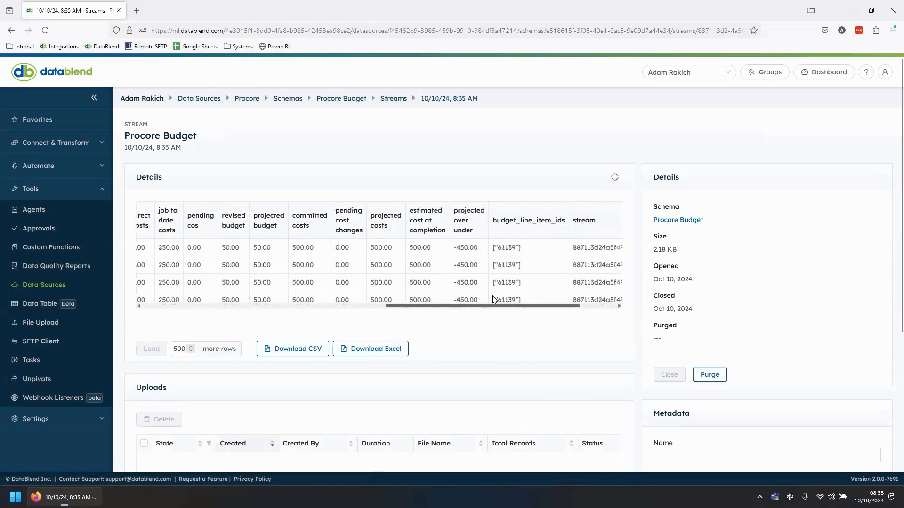
- Open the existing query "Sage Intacct Income Statement >> Workday Adaptive Planning" and view its selected columns
{"action": "left_click", "coordinate": [78, 143]}
{"action": "left_click", "coordinate": [43, 202]}
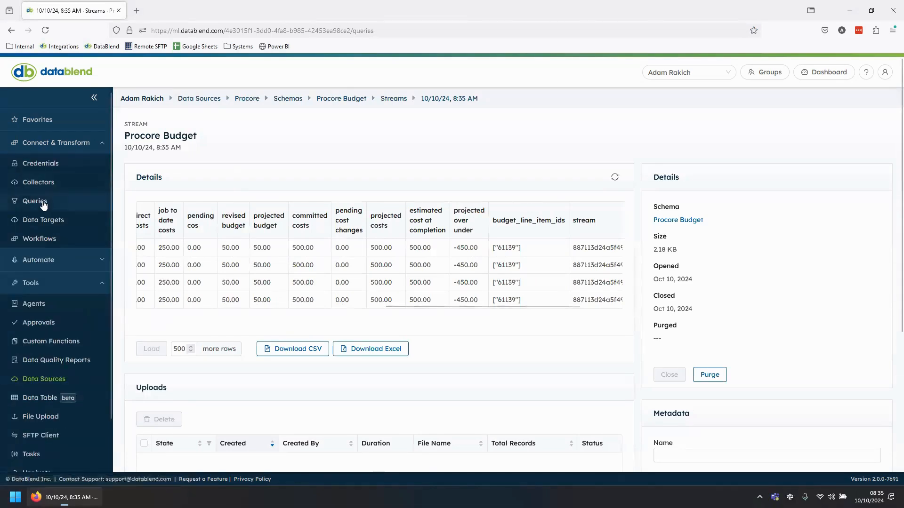
{"action": "scroll", "coordinate": [301, 336], "scroll_direction": "down", "scroll_amount": 3}
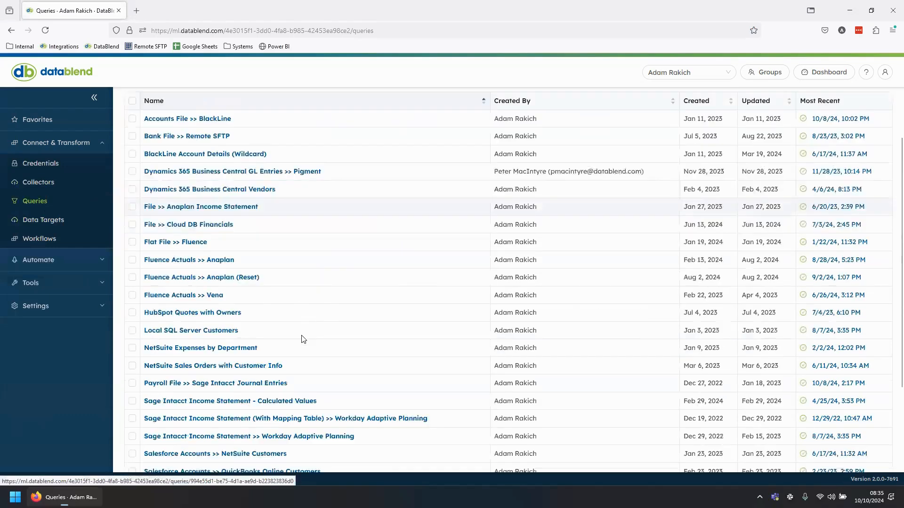
{"action": "scroll", "coordinate": [304, 339], "scroll_direction": "down", "scroll_amount": 2}
{"action": "left_click", "coordinate": [306, 330]}
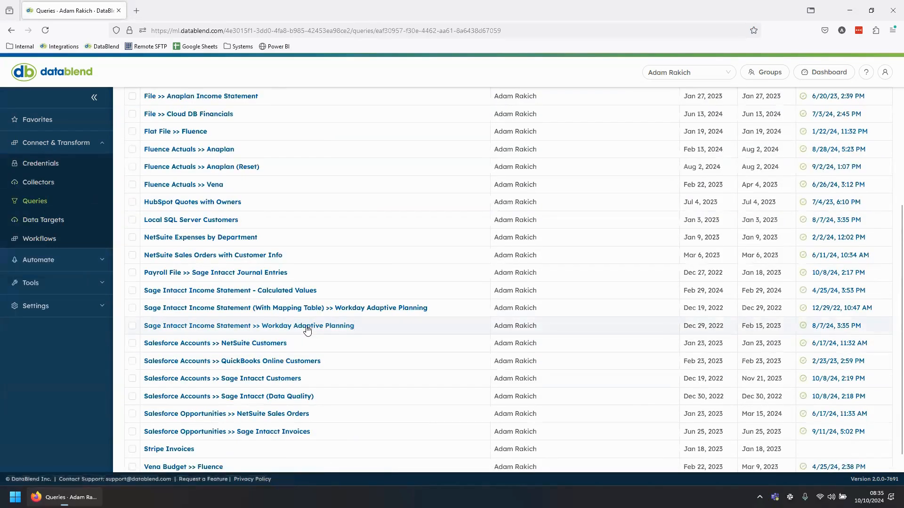
{"action": "scroll", "coordinate": [307, 329], "scroll_direction": "down", "scroll_amount": 4}
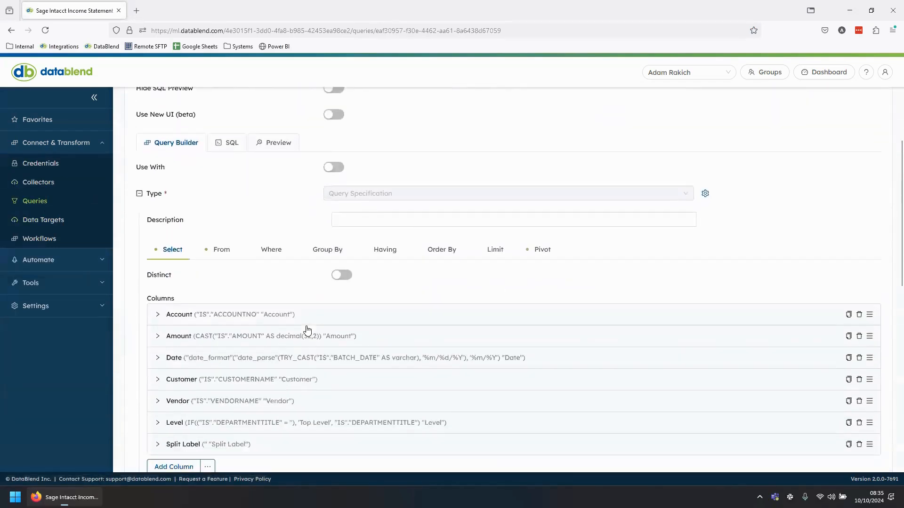
{"action": "scroll", "coordinate": [307, 330], "scroll_direction": "down", "scroll_amount": 2}
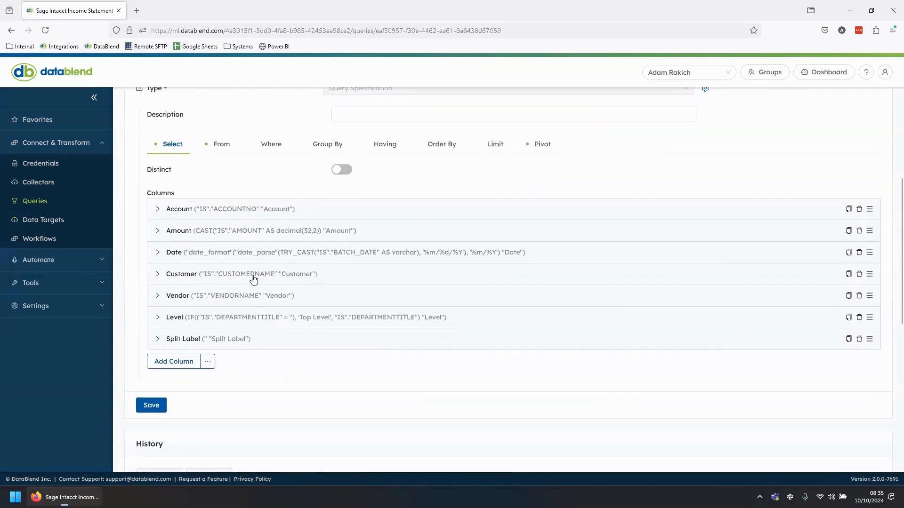
- Expand the query's Date column and examine its alias and the source columns available to it
{"action": "left_click", "coordinate": [227, 257]}
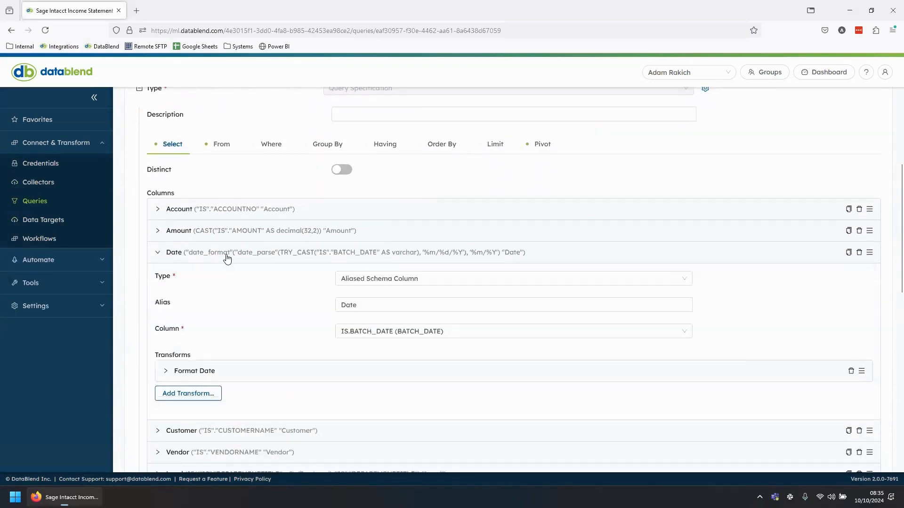
{"action": "scroll", "coordinate": [227, 258], "scroll_direction": "down", "scroll_amount": 1}
{"action": "left_click", "coordinate": [364, 286]}
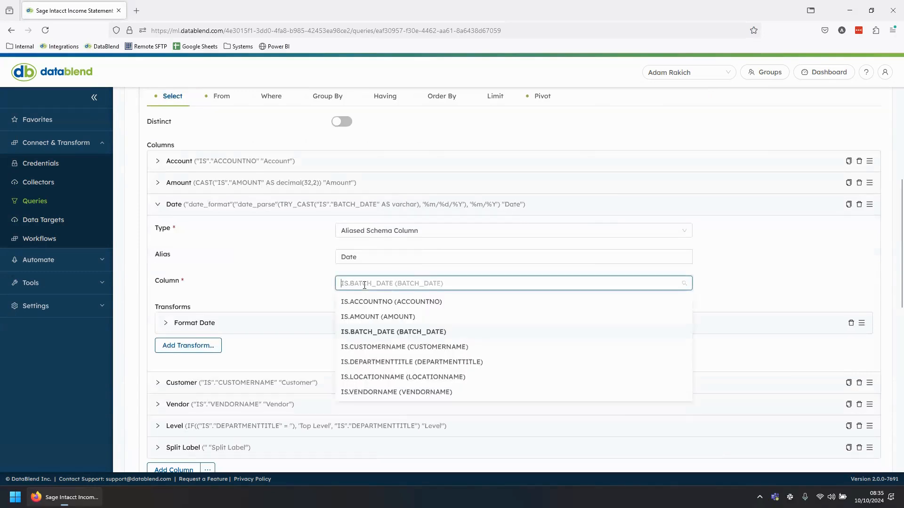
{"action": "left_click", "coordinate": [301, 286]}
{"action": "left_click", "coordinate": [373, 256]}
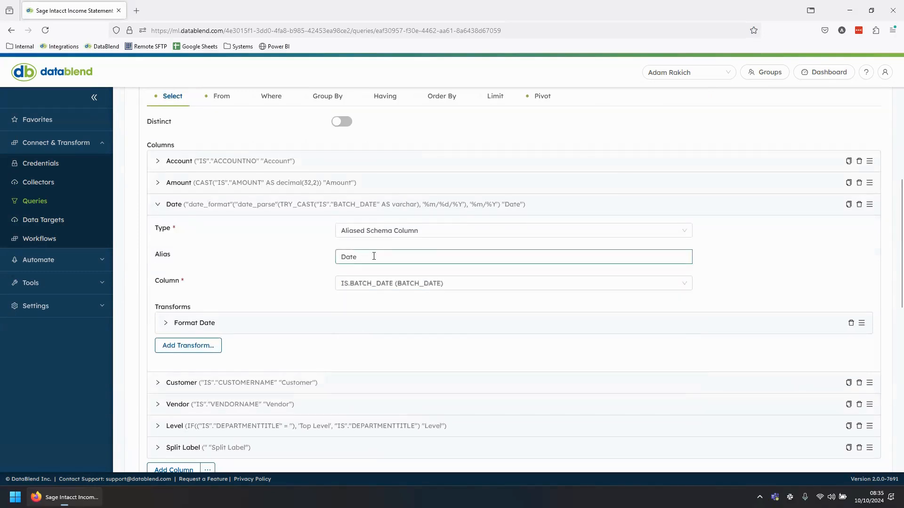
{"action": "left_click_drag", "start_coordinate": [374, 256], "coordinate": [277, 257]}
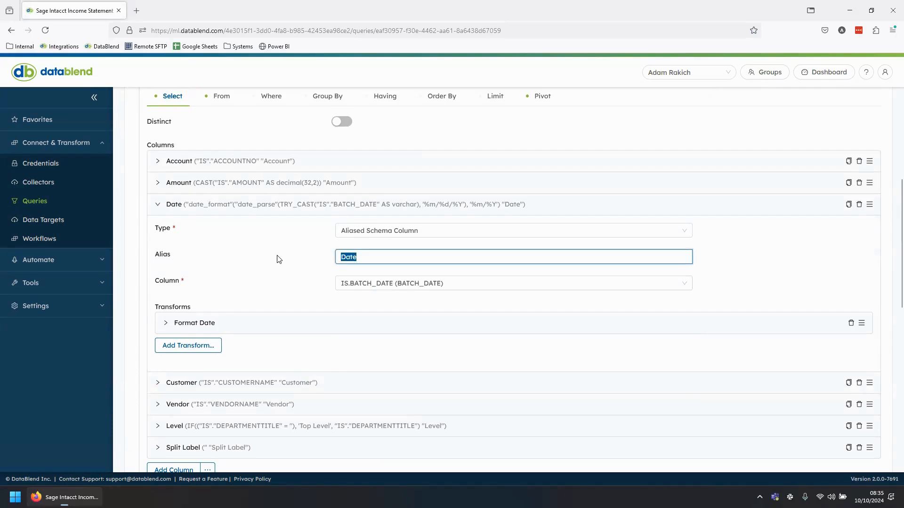
{"action": "left_click", "coordinate": [277, 259]}
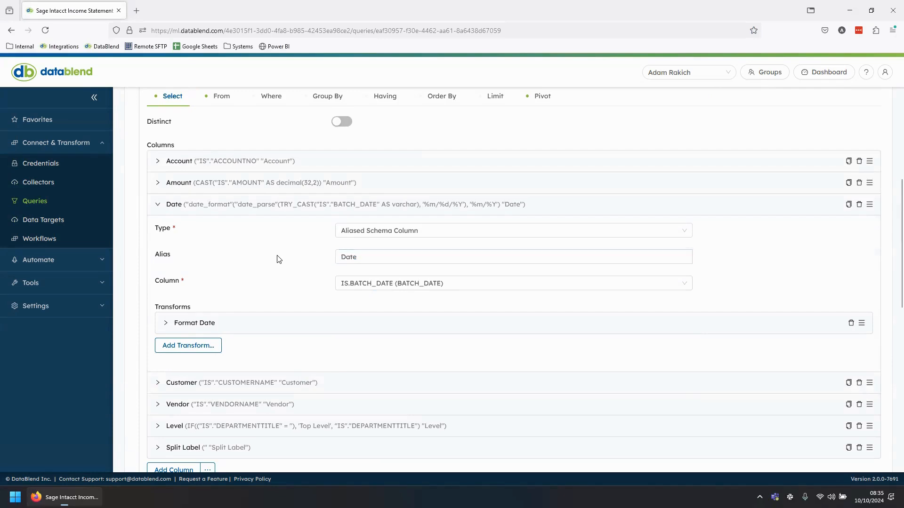
- Examine the Date column's Format Date transform, its parse and output format options, and the list of transforms that can be added
{"action": "left_click", "coordinate": [232, 323]}
{"action": "scroll", "coordinate": [333, 258], "scroll_direction": "down", "scroll_amount": 2}
{"action": "left_click", "coordinate": [408, 256]}
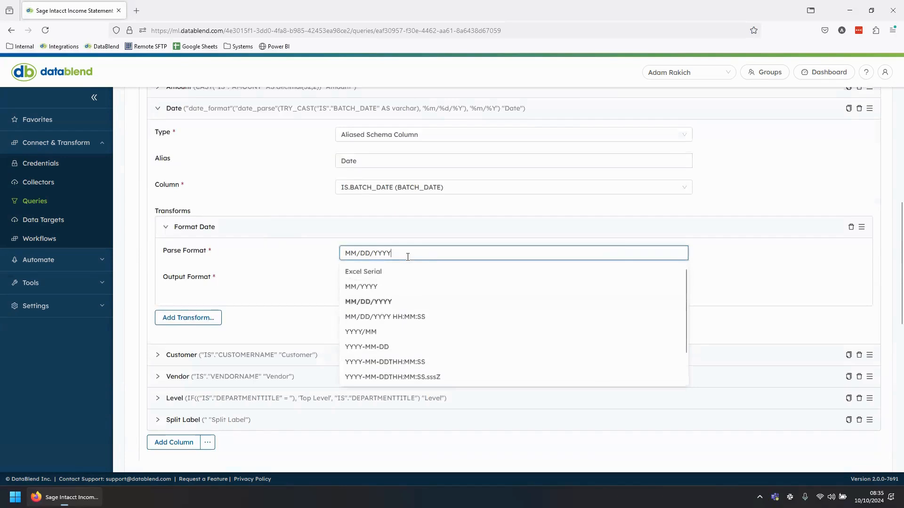
{"action": "left_click", "coordinate": [293, 259]}
{"action": "left_click", "coordinate": [369, 280]}
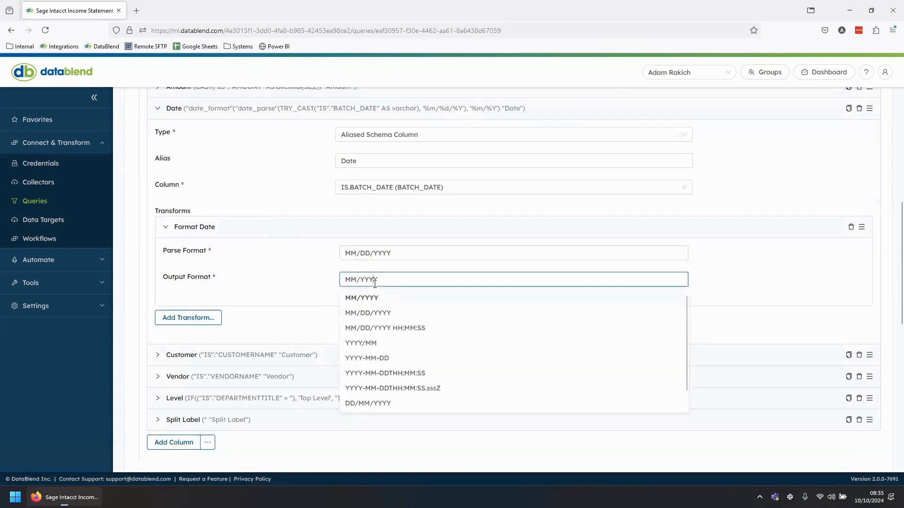
{"action": "left_click", "coordinate": [304, 285]}
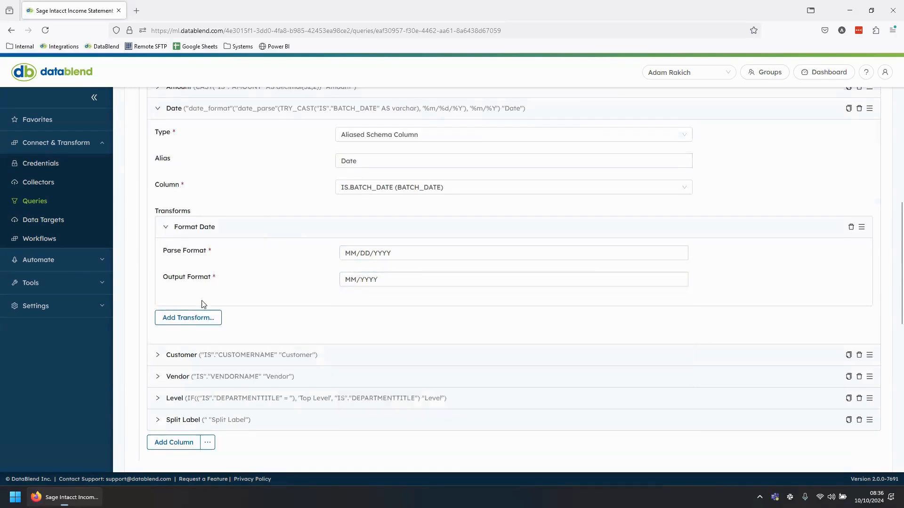
{"action": "left_click", "coordinate": [202, 318]}
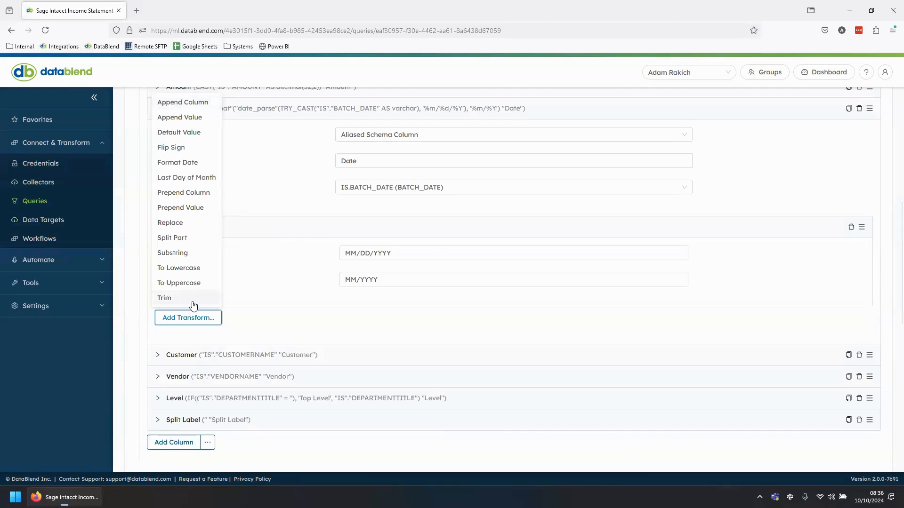
- Start a new data target, look through the available target types and set its type to Procore
{"action": "left_click", "coordinate": [55, 228]}
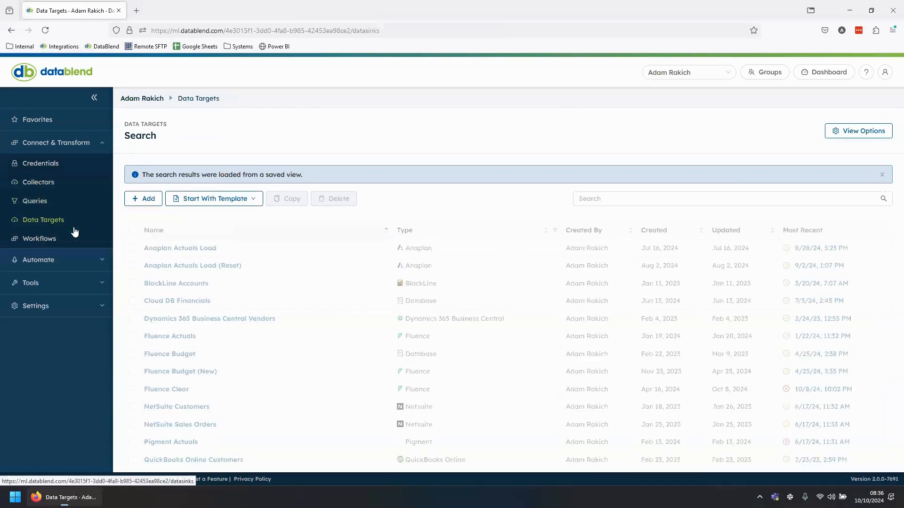
{"action": "left_click", "coordinate": [149, 200]}
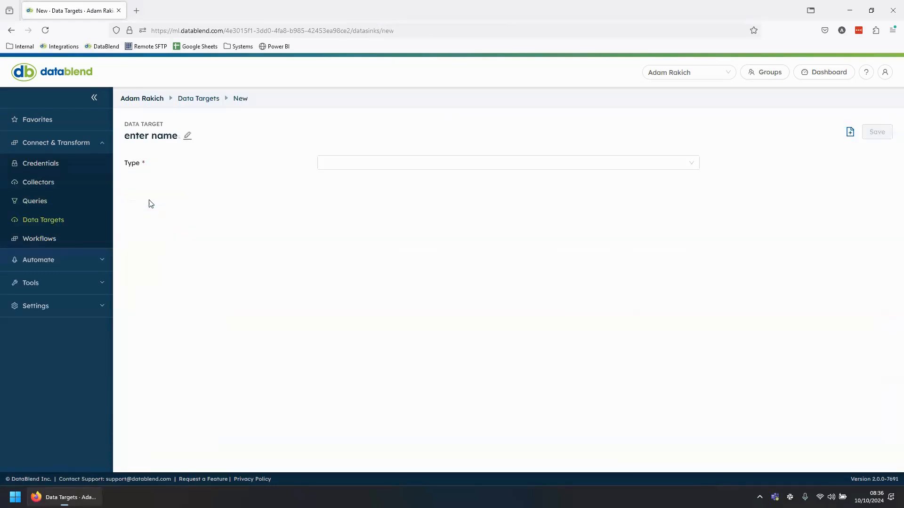
{"action": "left_click", "coordinate": [411, 165]}
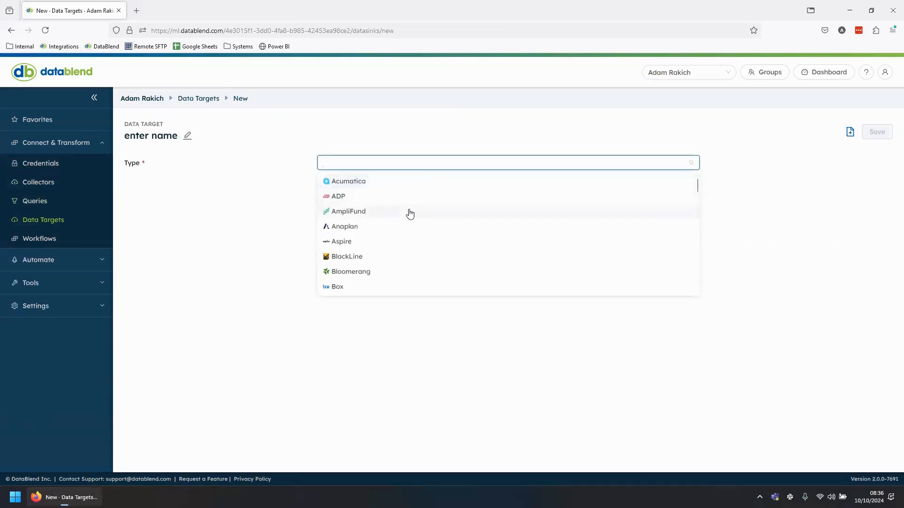
{"action": "scroll", "coordinate": [410, 214], "scroll_direction": "down", "scroll_amount": 5}
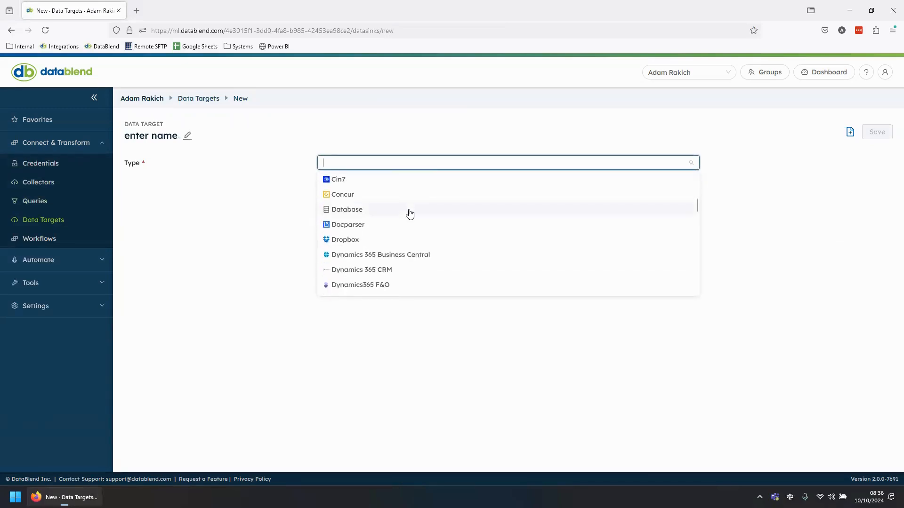
{"action": "scroll", "coordinate": [410, 214], "scroll_direction": "down", "scroll_amount": 5}
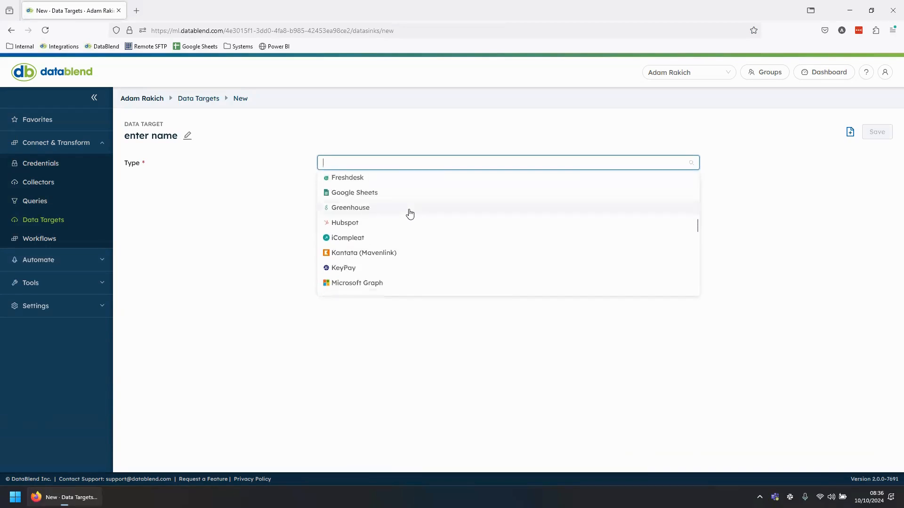
{"action": "scroll", "coordinate": [410, 214], "scroll_direction": "down", "scroll_amount": 3}
{"action": "scroll", "coordinate": [410, 214], "scroll_direction": "down", "scroll_amount": 3}
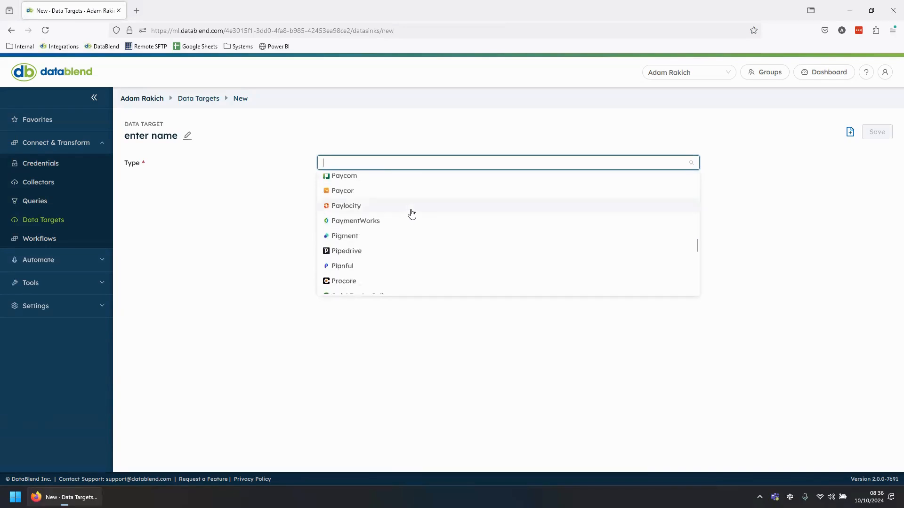
{"action": "scroll", "coordinate": [414, 215], "scroll_direction": "down", "scroll_amount": 5}
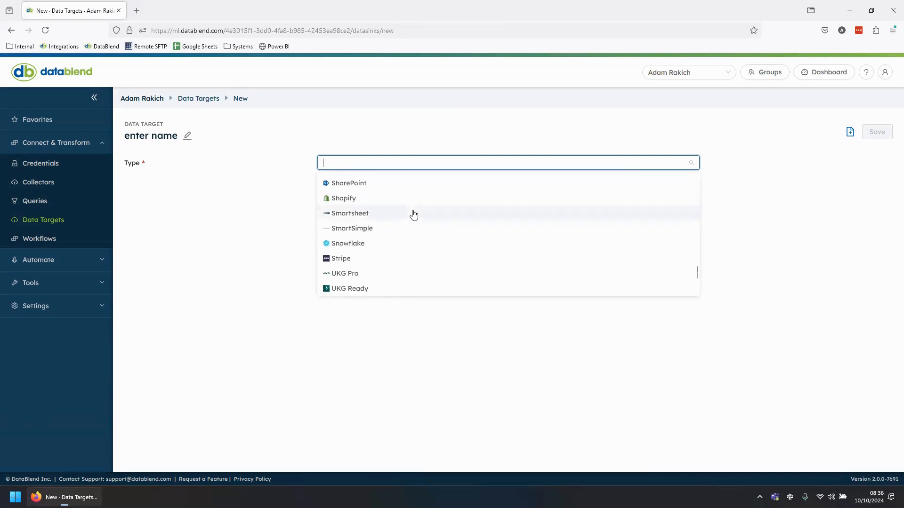
{"action": "scroll", "coordinate": [413, 214], "scroll_direction": "down", "scroll_amount": 2}
{"action": "scroll", "coordinate": [413, 215], "scroll_direction": "down", "scroll_amount": 2}
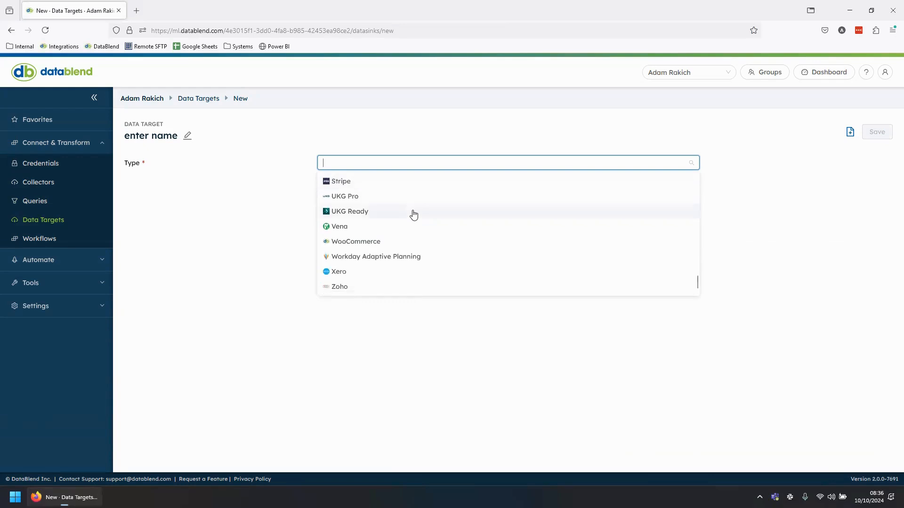
{"action": "scroll", "coordinate": [413, 215], "scroll_direction": "up", "scroll_amount": 6}
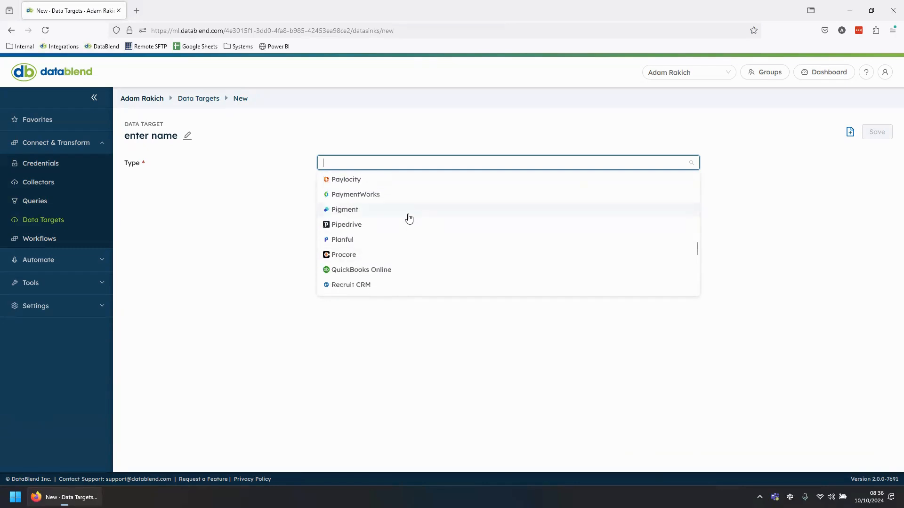
{"action": "left_click", "coordinate": [357, 256]}
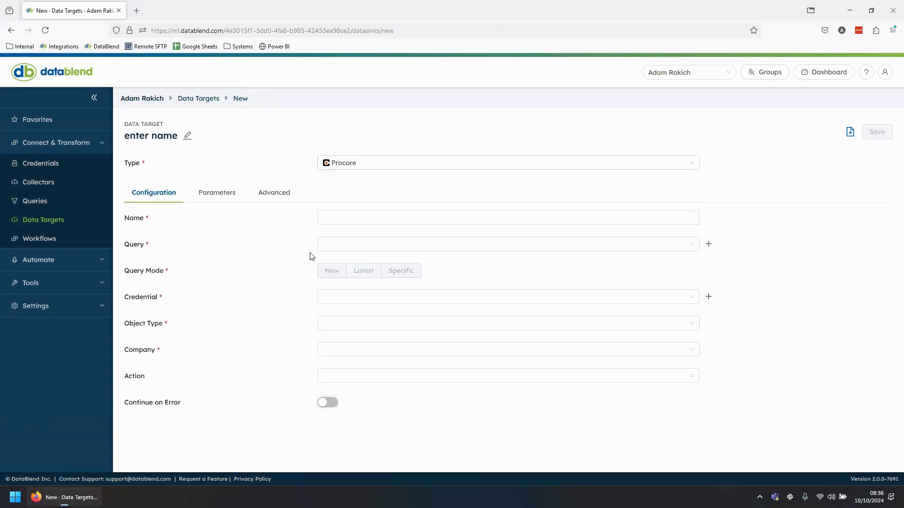